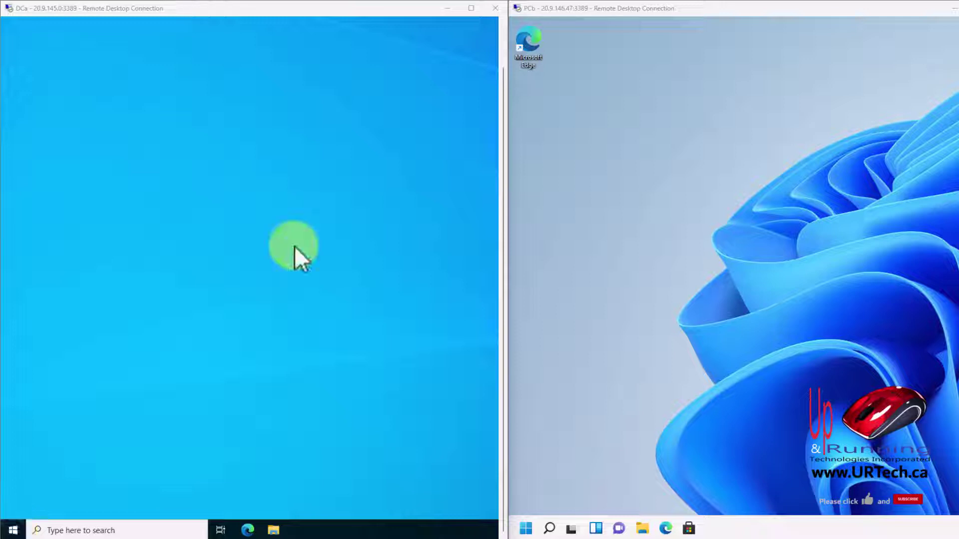
Step: Browse in File Explorer to C:\Distribution and locate the Notepad++7_9_1.msi installer
{"action": "left_click", "coordinate": [274, 531]}
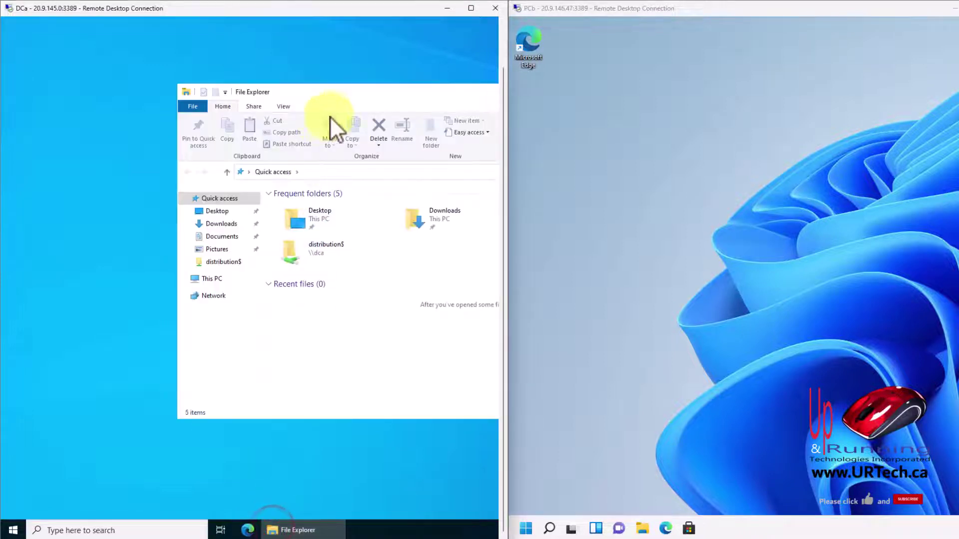
{"action": "left_click_drag", "start_coordinate": [373, 93], "coordinate": [215, 58]}
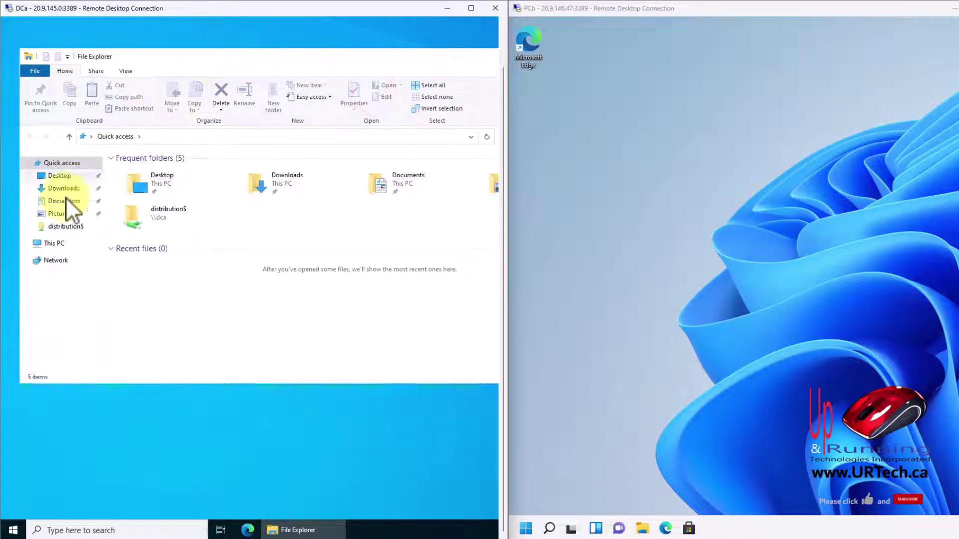
{"action": "left_click", "coordinate": [54, 243]}
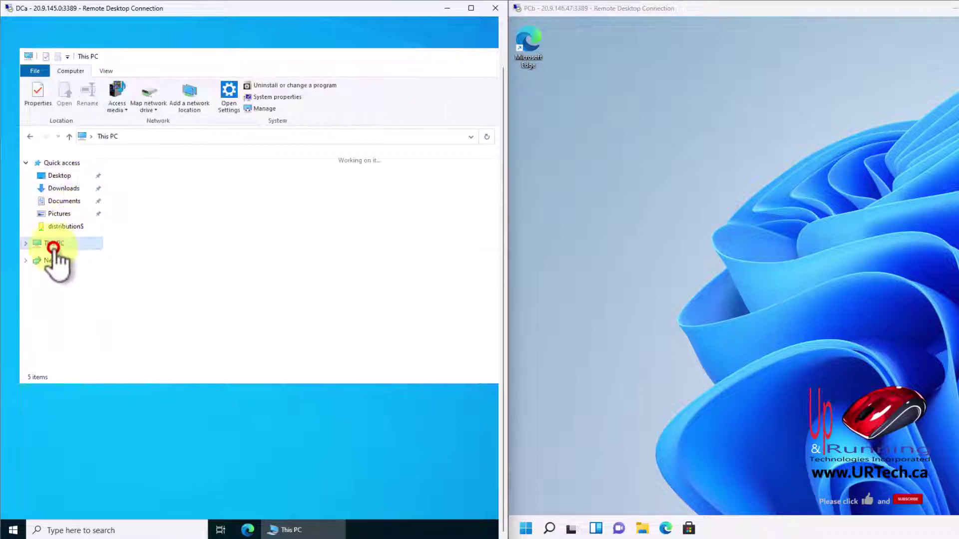
{"action": "double_click", "coordinate": [165, 288]}
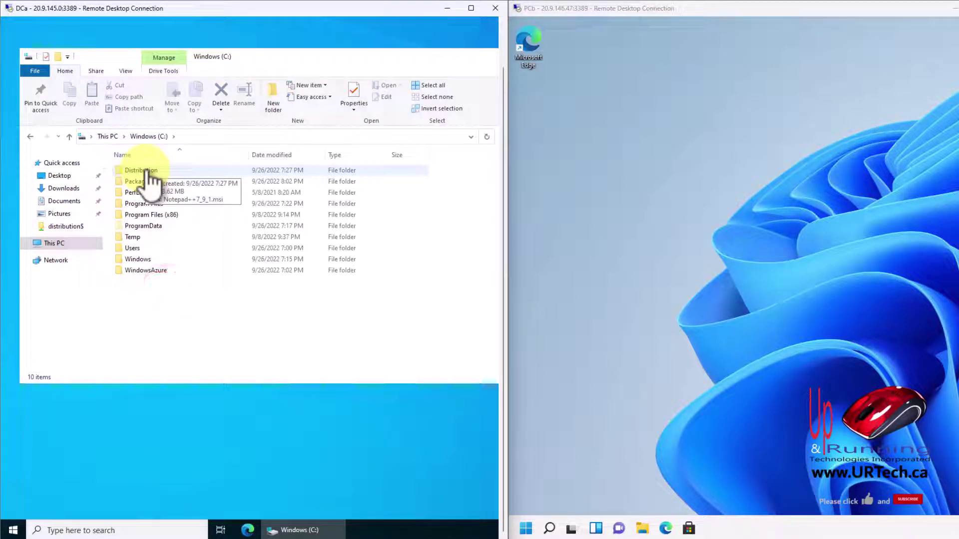
{"action": "double_click", "coordinate": [145, 169]}
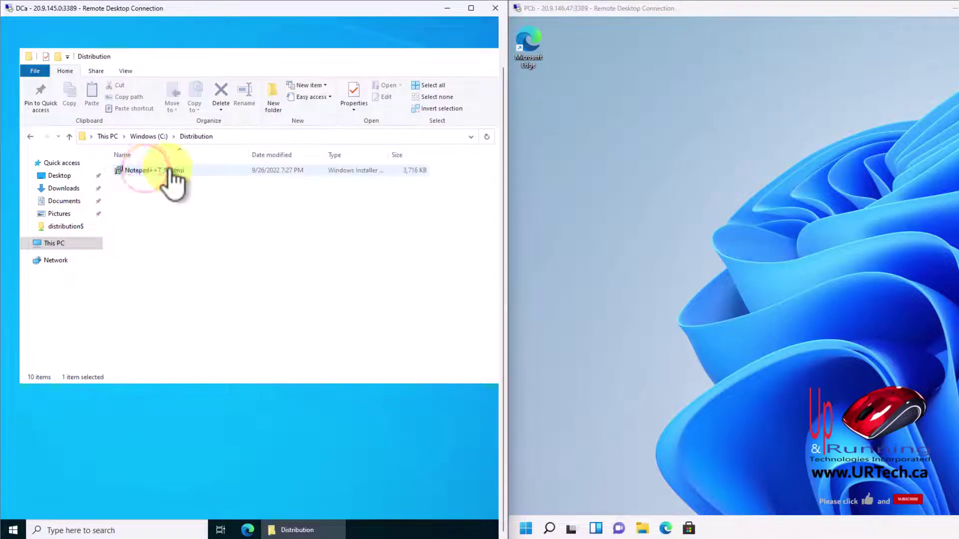
{"action": "left_click", "coordinate": [168, 168]}
{"action": "left_click", "coordinate": [149, 137]}
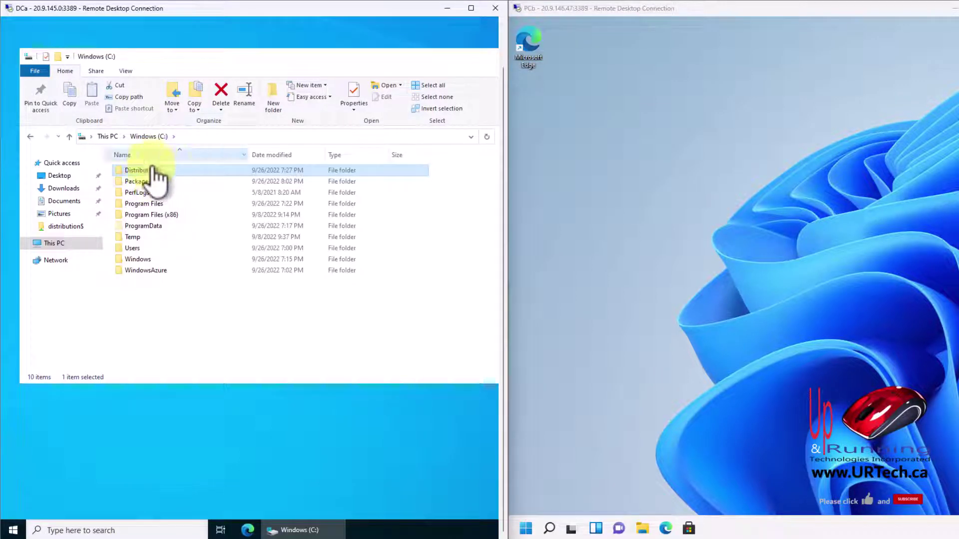
Step: Check the Distribution folder's sharing properties, confirming share Distribution$ at \\DCa\Distribution$
{"action": "right_click", "coordinate": [148, 171]}
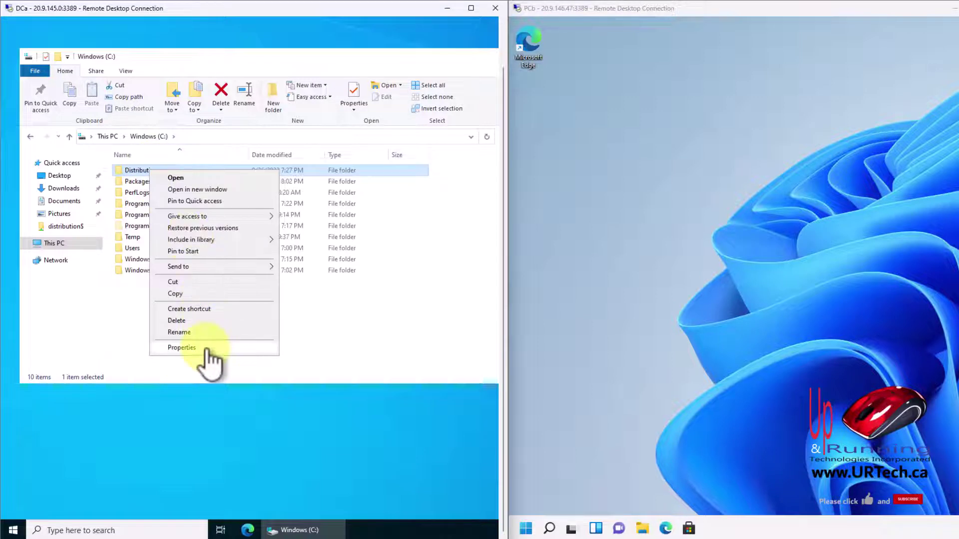
{"action": "left_click", "coordinate": [207, 350]}
{"action": "left_click", "coordinate": [196, 195]}
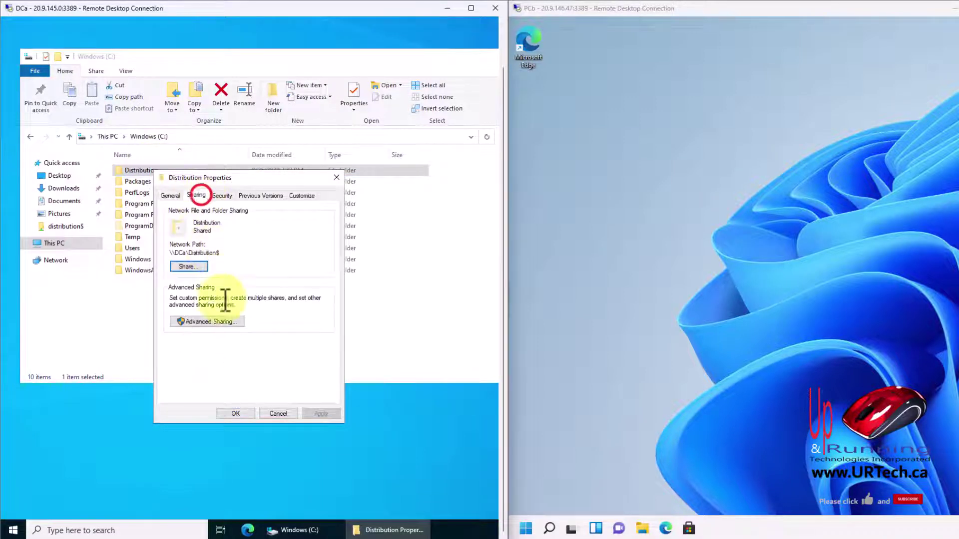
{"action": "left_click", "coordinate": [214, 323]}
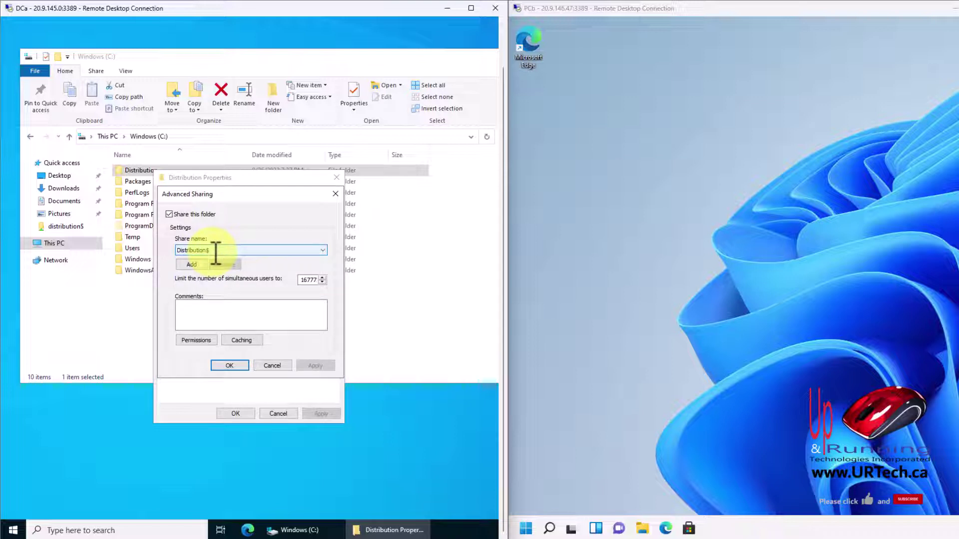
{"action": "left_click", "coordinate": [263, 365]}
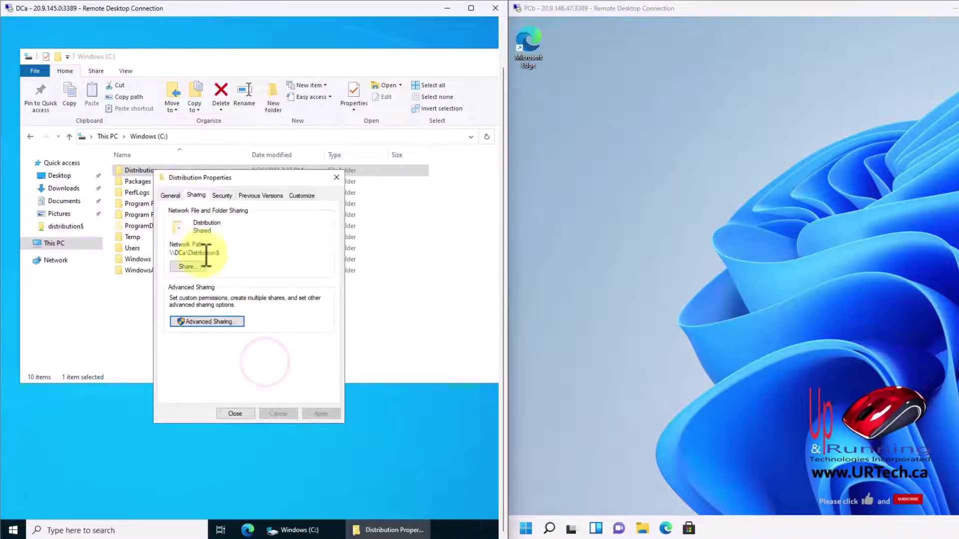
{"action": "left_click_drag", "start_coordinate": [224, 252], "coordinate": [162, 252]}
{"action": "left_click", "coordinate": [224, 253]}
Step: Close the folder properties and launch Group Policy Management from the Start search
{"action": "left_click", "coordinate": [234, 413]}
{"action": "left_click", "coordinate": [13, 529]}
{"action": "type", "text": "group"}
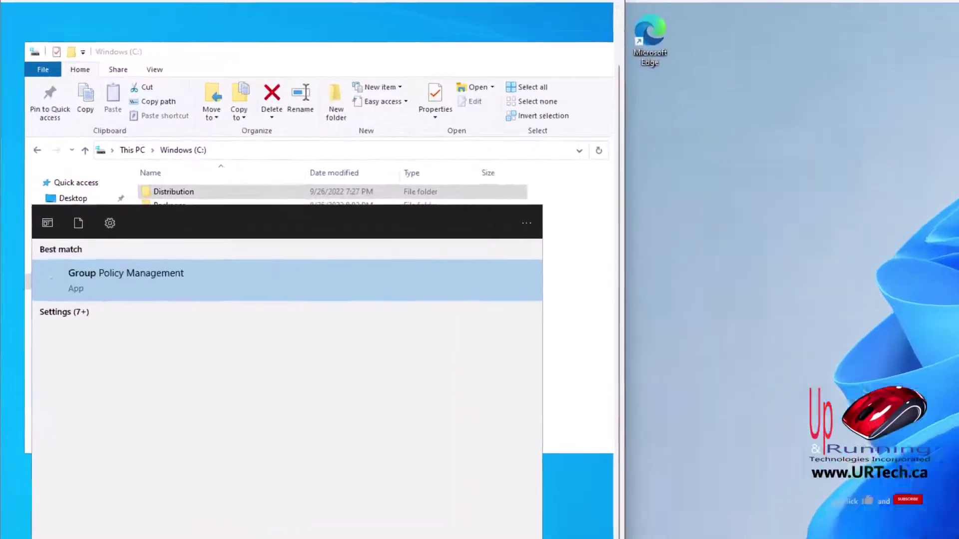
{"action": "key", "text": "Return"}
{"action": "left_click_drag", "start_coordinate": [246, 240], "coordinate": [298, 238]}
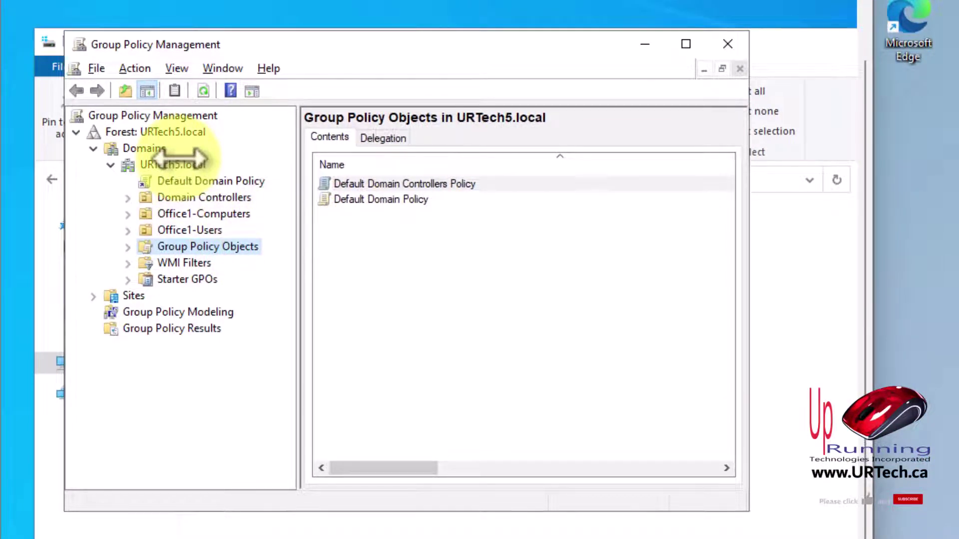
Step: Create a GPO named NPad linked to the Office1-Computers OU and expand the OU to show it
{"action": "left_click", "coordinate": [171, 213]}
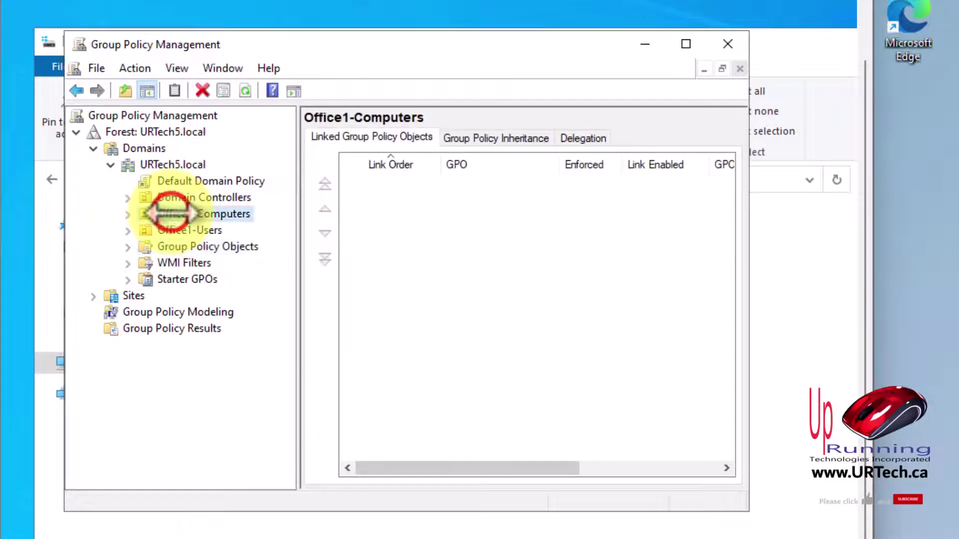
{"action": "right_click", "coordinate": [194, 215]}
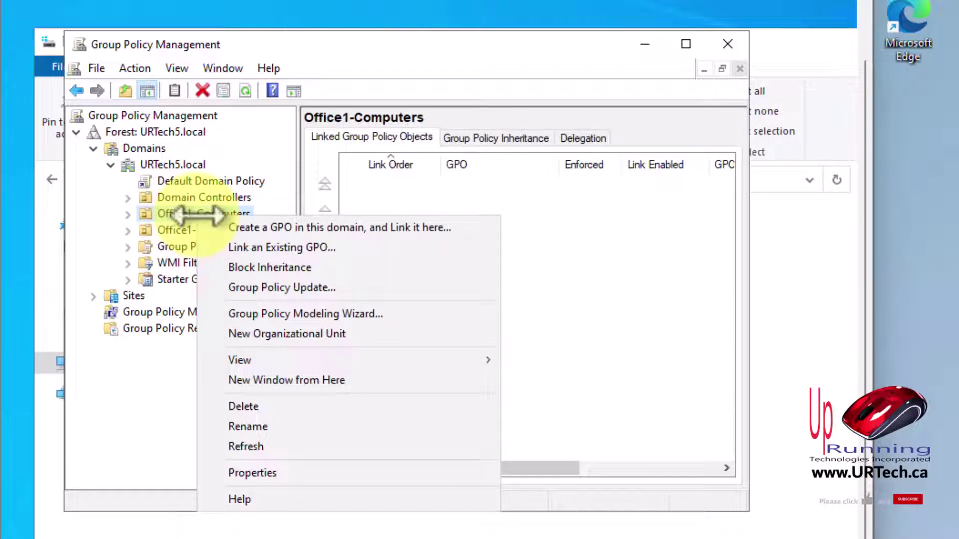
{"action": "left_click", "coordinate": [295, 227]}
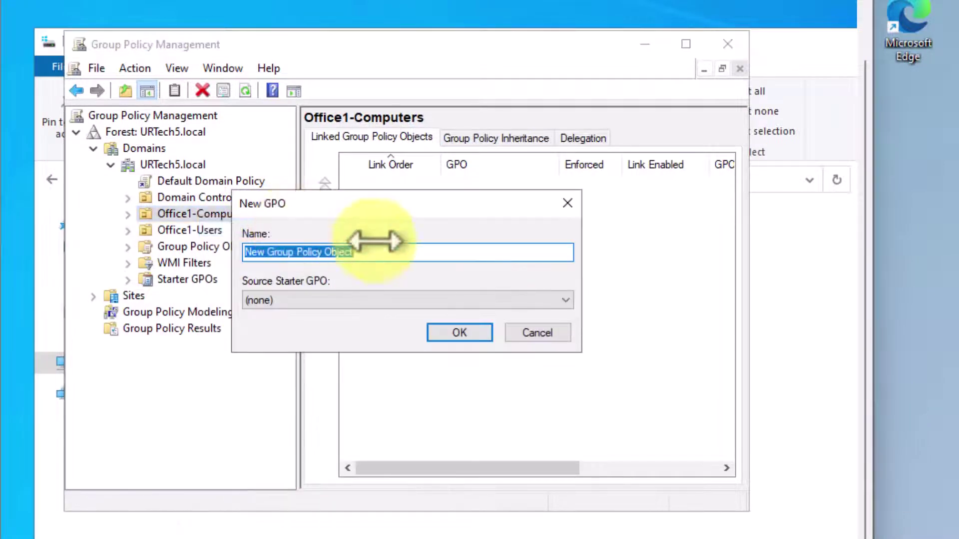
{"action": "type", "text": "NPad"}
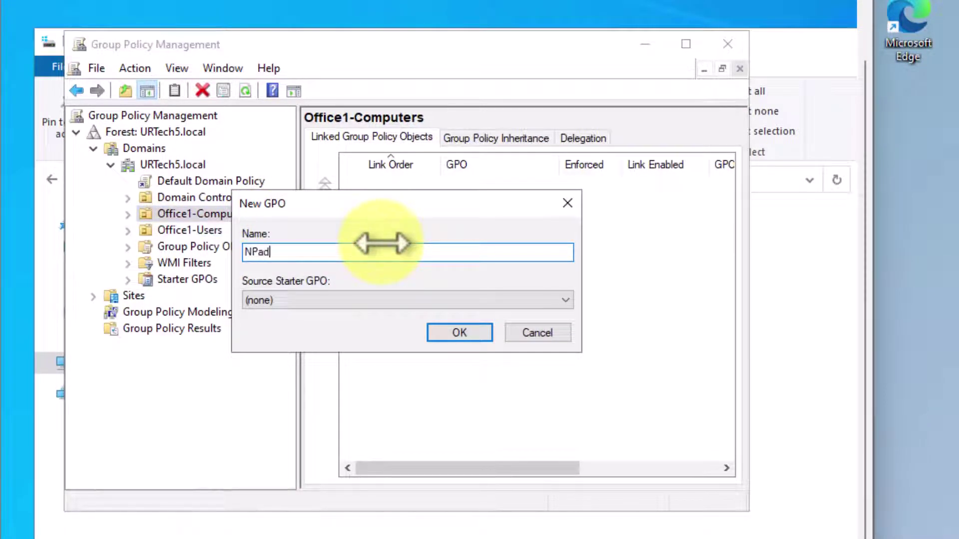
{"action": "left_click", "coordinate": [462, 331]}
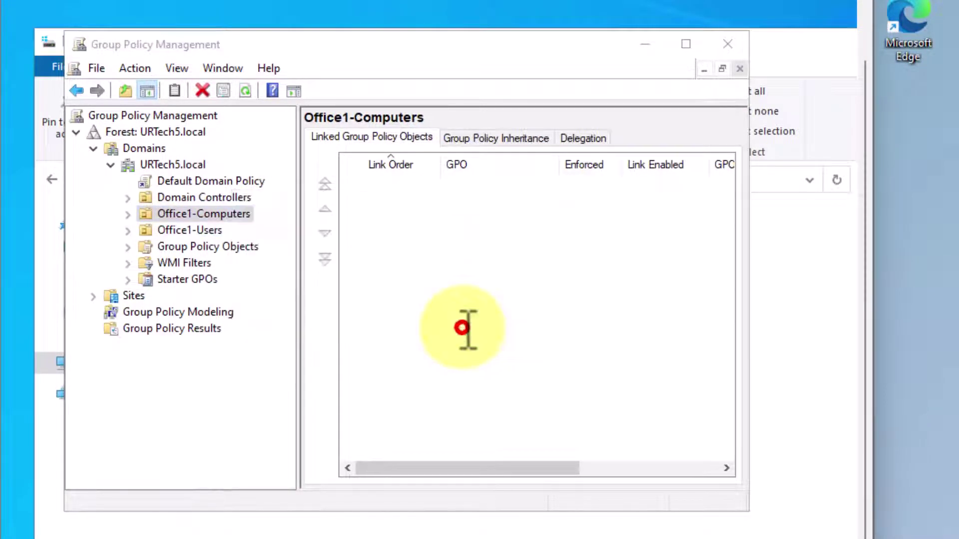
{"action": "left_click", "coordinate": [127, 215]}
Step: Edit the NPad GPO and go to Computer Configuration Policies > Software installation
{"action": "right_click", "coordinate": [192, 230]}
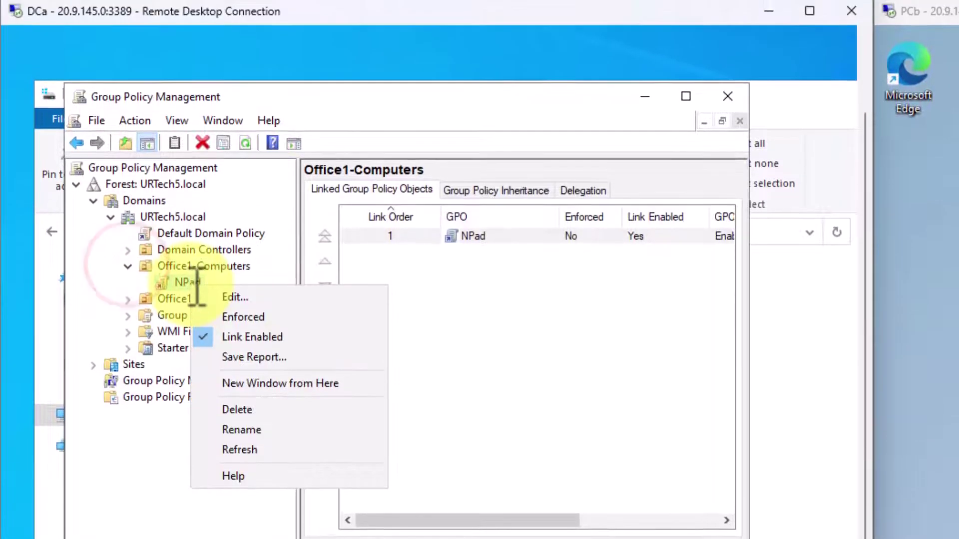
{"action": "left_click", "coordinate": [235, 299]}
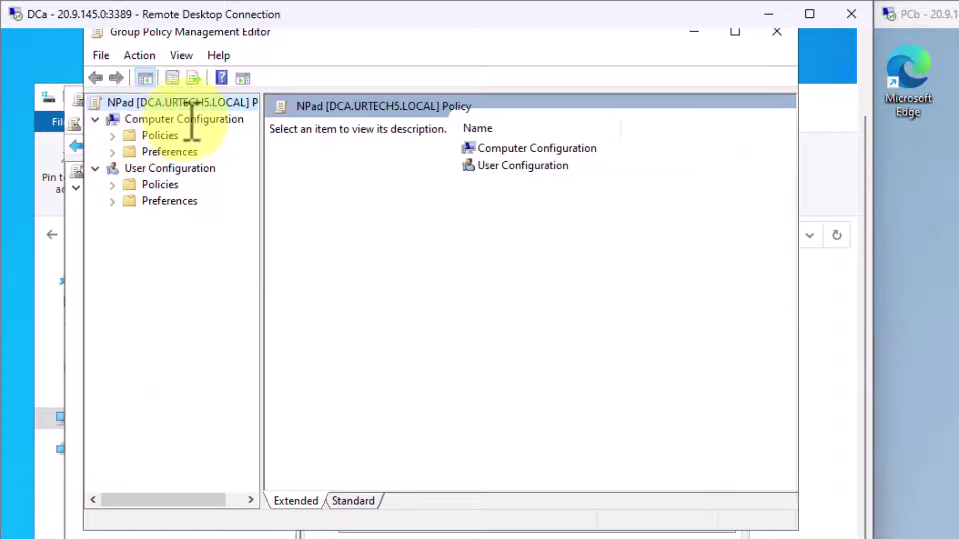
{"action": "left_click", "coordinate": [112, 135]}
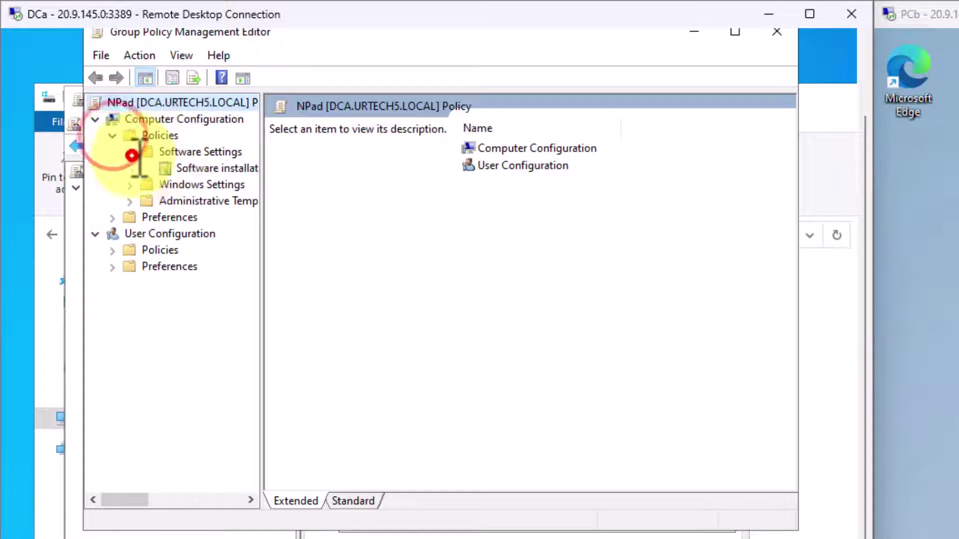
{"action": "left_click", "coordinate": [202, 168]}
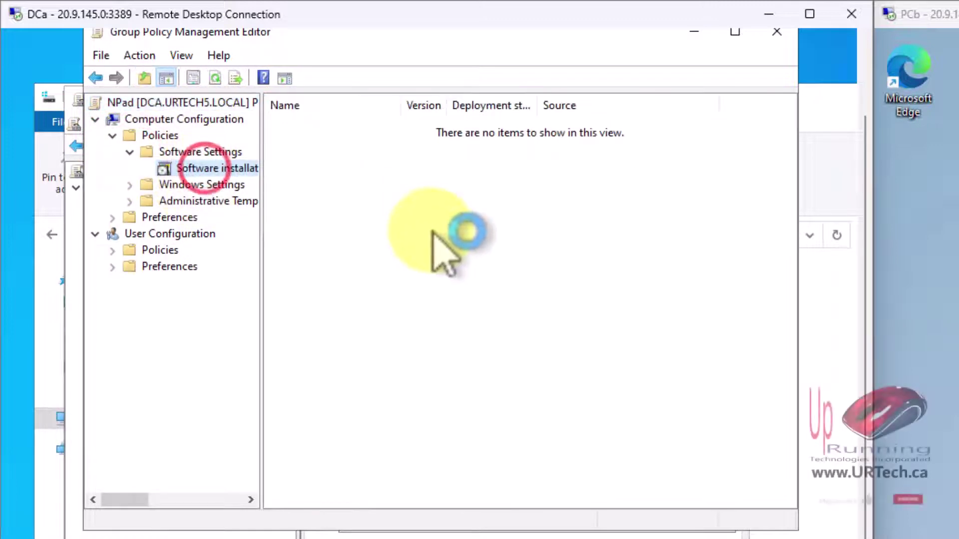
Step: Try adding Notepad++7_9_1.msi from local C:\Distribution, then decline the local-path warning
{"action": "right_click", "coordinate": [326, 180]}
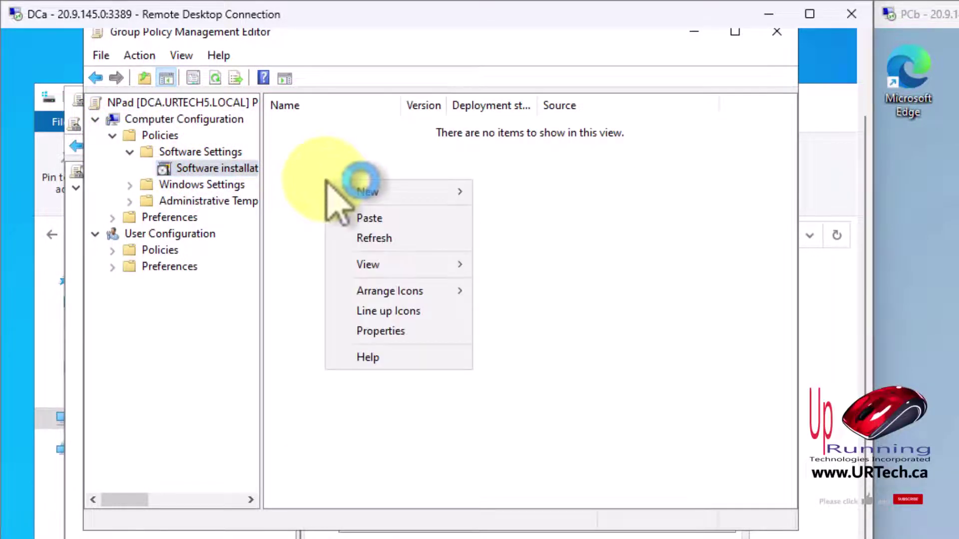
{"action": "mouse_move", "coordinate": [389, 192]}
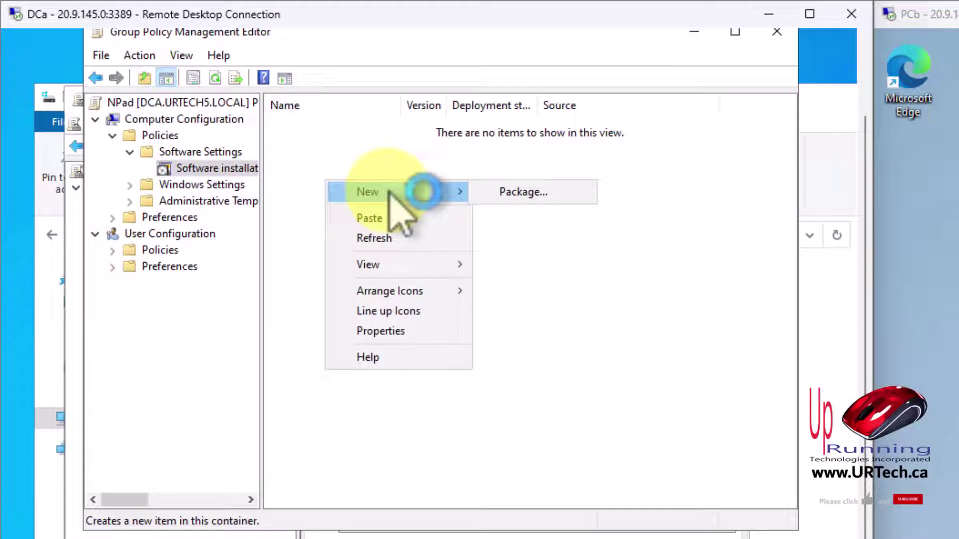
{"action": "left_click", "coordinate": [522, 191]}
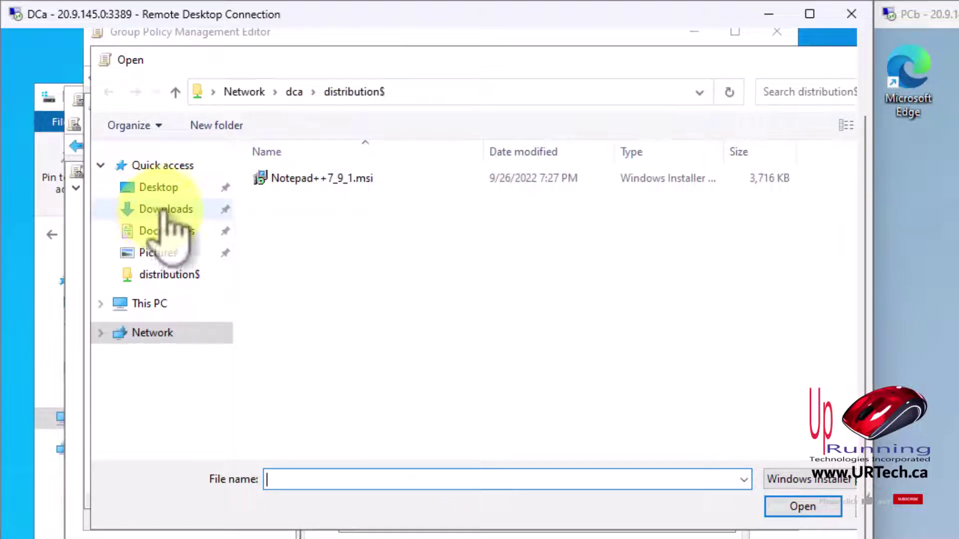
{"action": "left_click", "coordinate": [148, 306]}
{"action": "double_click", "coordinate": [334, 380]}
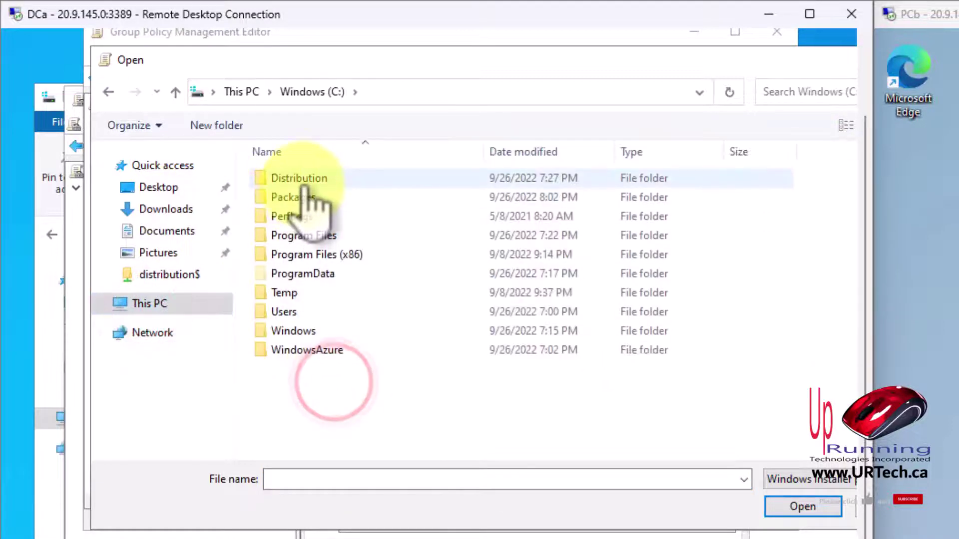
{"action": "double_click", "coordinate": [300, 178]}
{"action": "left_click", "coordinate": [300, 178]}
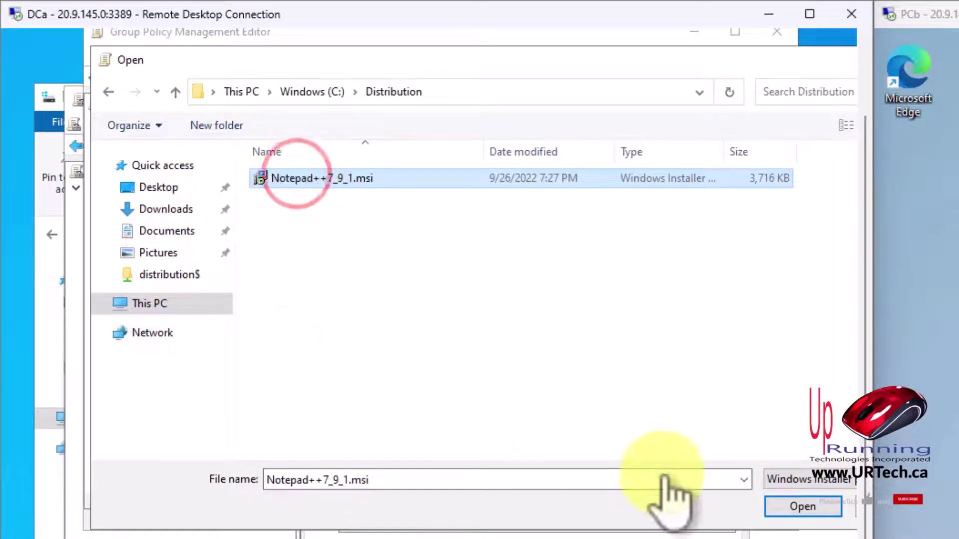
{"action": "left_click", "coordinate": [799, 505]}
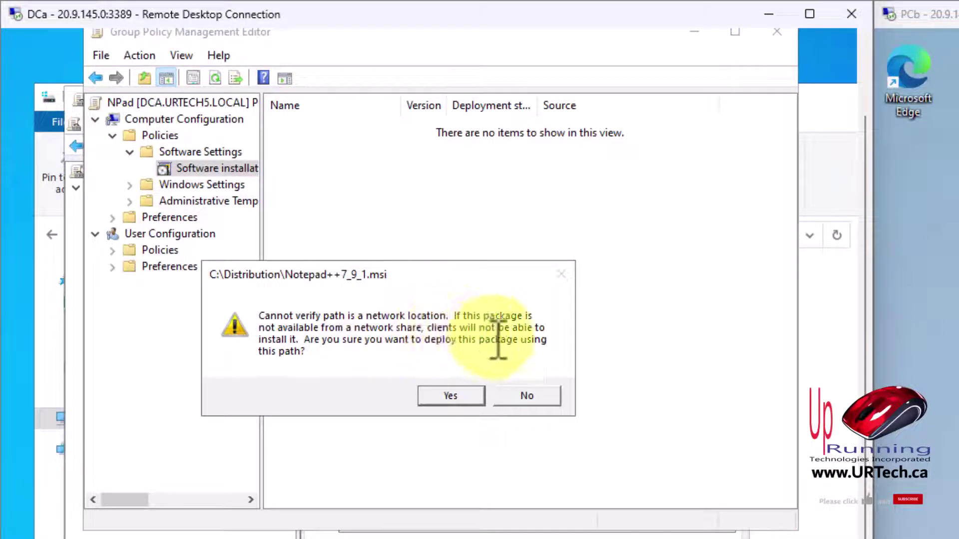
{"action": "left_click", "coordinate": [527, 396]}
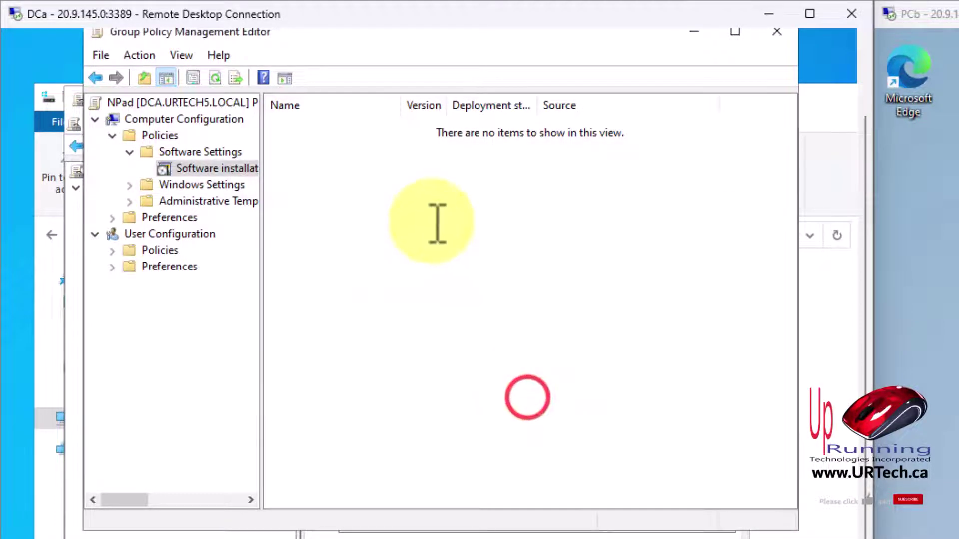
Step: Add a new package using the network path \\dca\distribution$\ for the Notepad++ MSI
{"action": "right_click", "coordinate": [353, 189]}
{"action": "left_click", "coordinate": [400, 199]}
{"action": "left_click", "coordinate": [554, 199]}
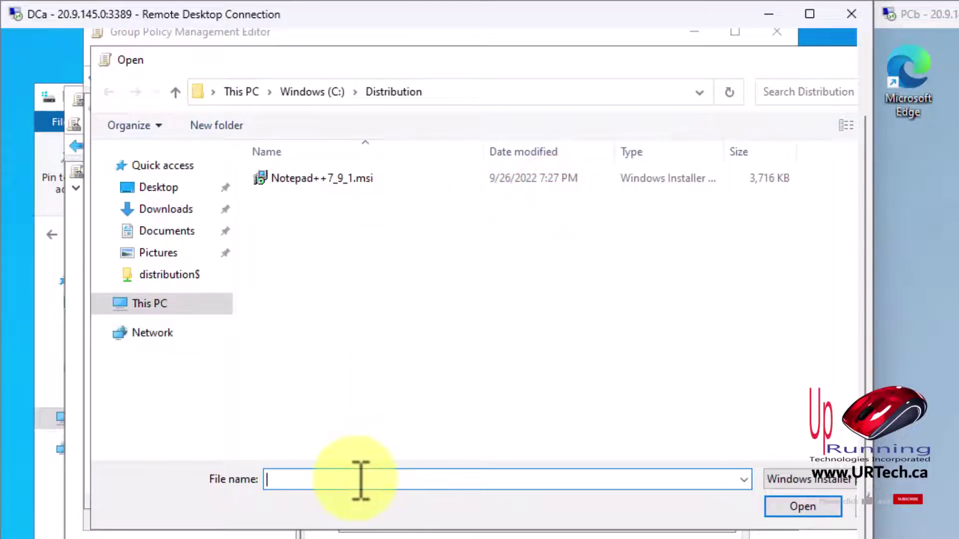
{"action": "type", "text": "\\d"}
{"action": "type", "text": "ca\\distrib"}
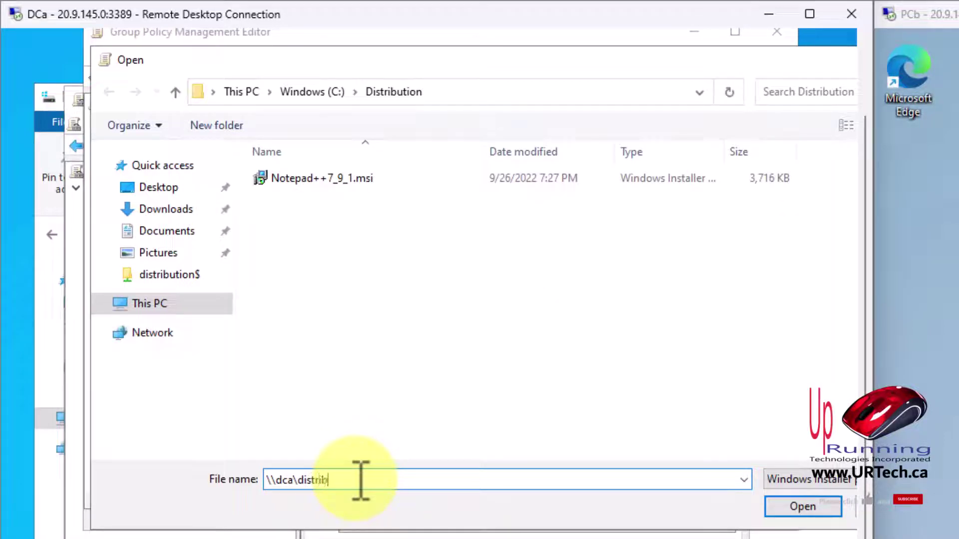
{"action": "type", "text": "ution$\\"}
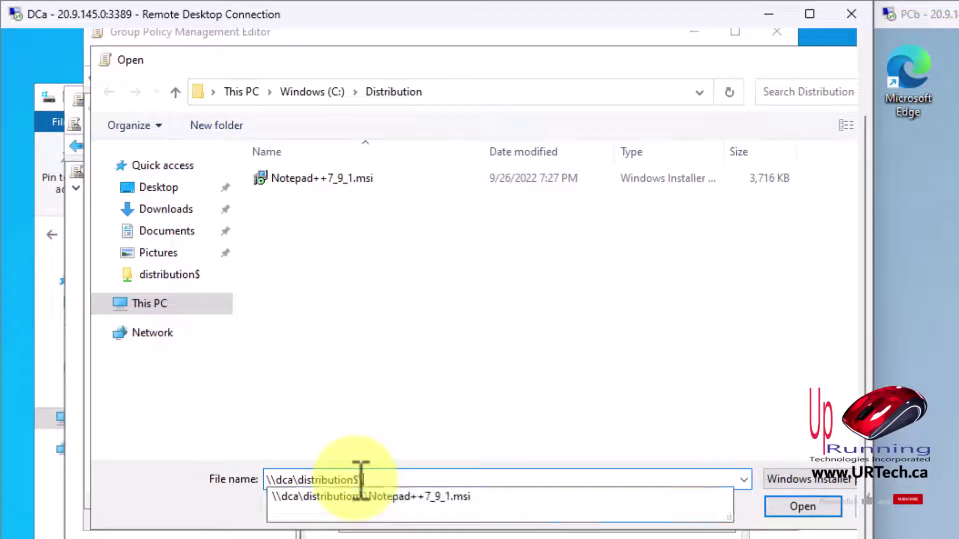
{"action": "key", "text": "Return"}
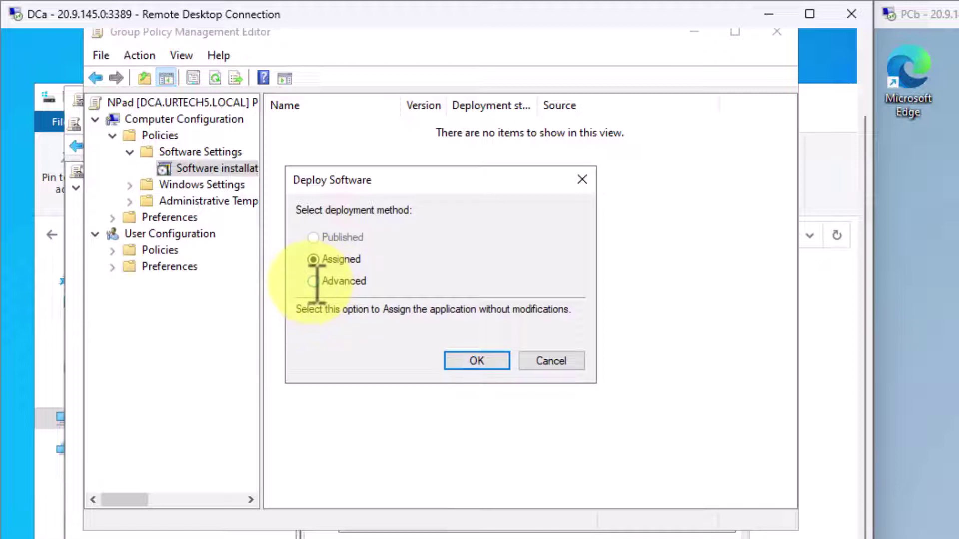
Step: Compare the Advanced option, then deploy the Notepad++ package with the Assigned method
{"action": "left_click", "coordinate": [314, 281]}
{"action": "left_click", "coordinate": [314, 259]}
{"action": "left_click", "coordinate": [313, 281]}
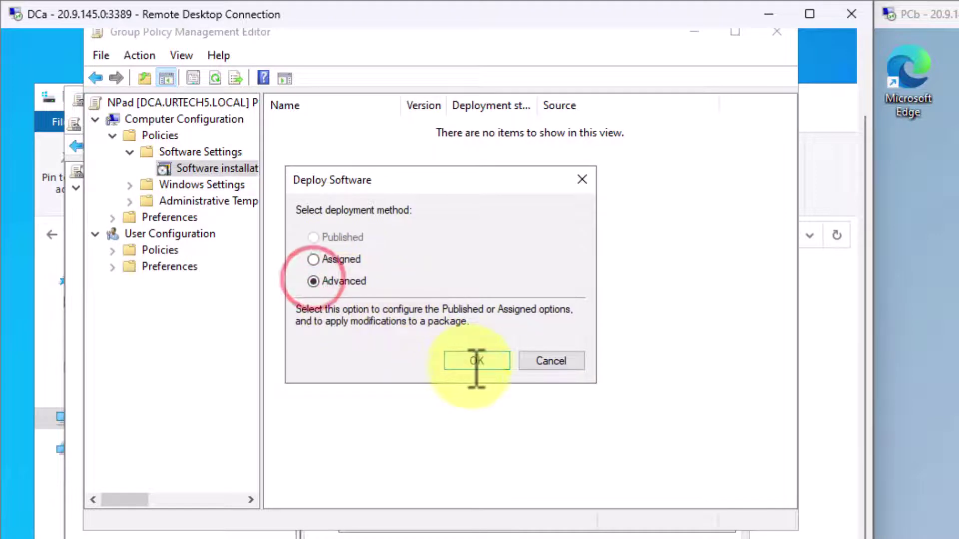
{"action": "left_click", "coordinate": [315, 259]}
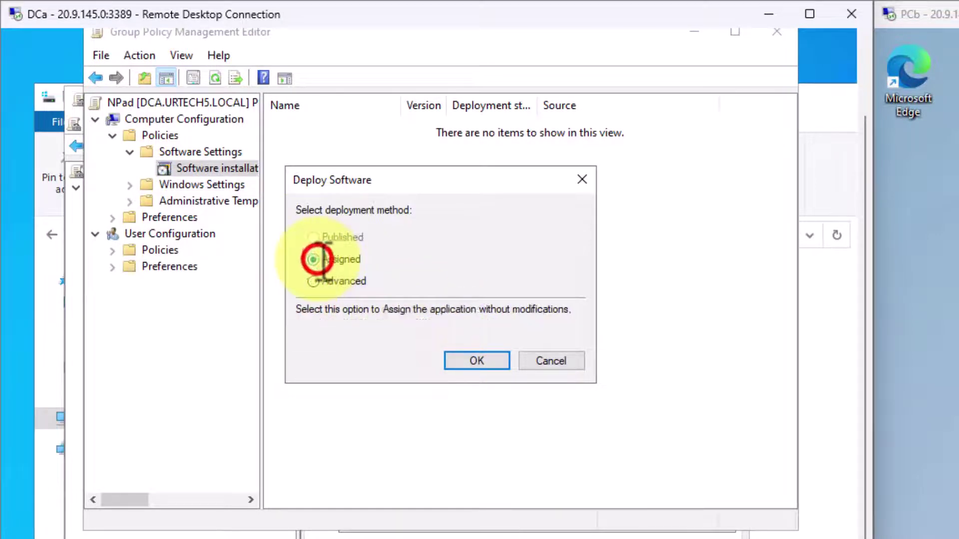
{"action": "left_click", "coordinate": [487, 360]}
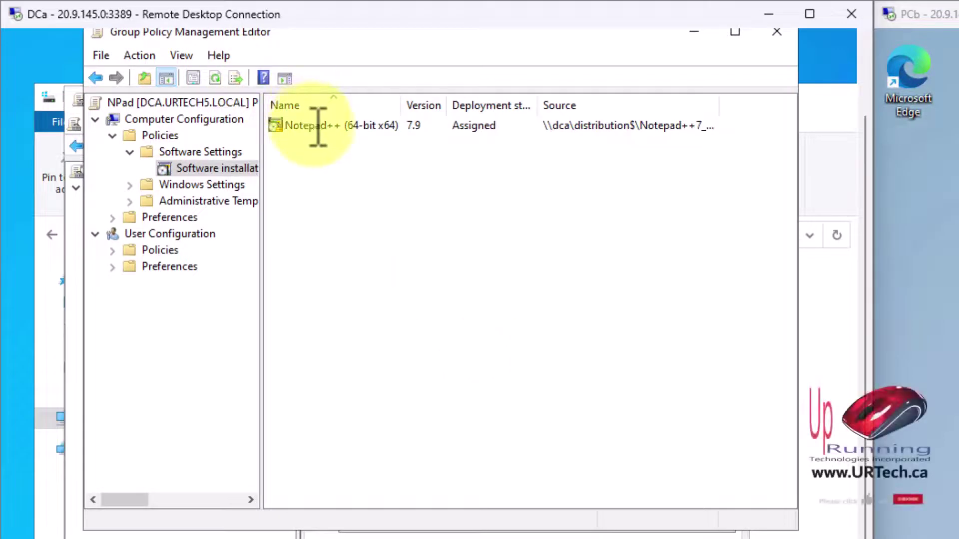
Step: In the Notepad++ package properties, review Deployment and its Advanced options, then view Upgrades
{"action": "double_click", "coordinate": [319, 126]}
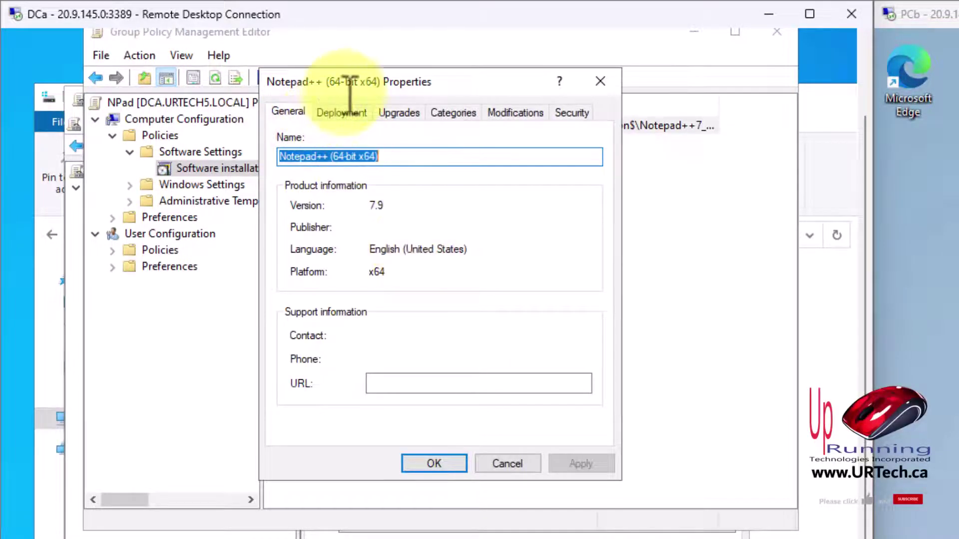
{"action": "left_click_drag", "start_coordinate": [350, 83], "coordinate": [392, 108]}
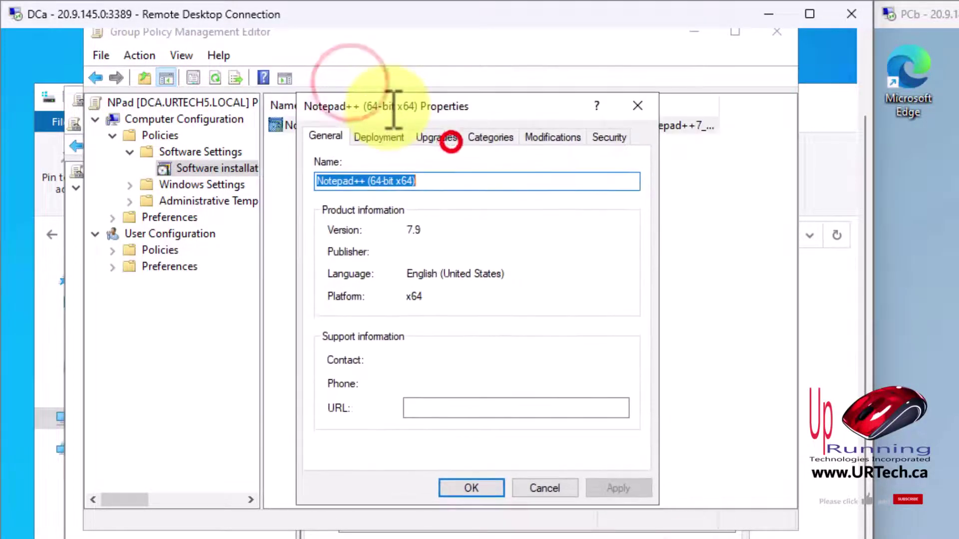
{"action": "left_click", "coordinate": [381, 138]}
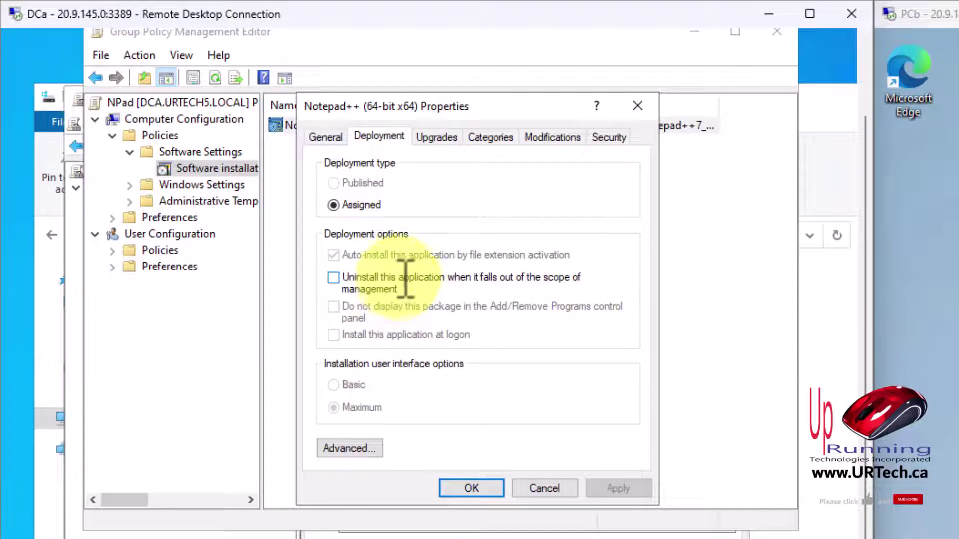
{"action": "left_click", "coordinate": [333, 449]}
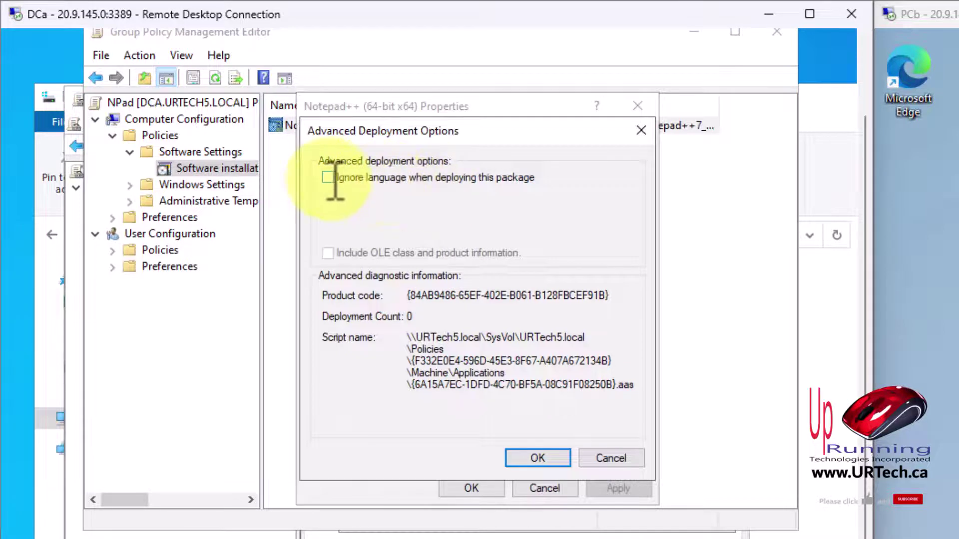
{"action": "left_click", "coordinate": [610, 458]}
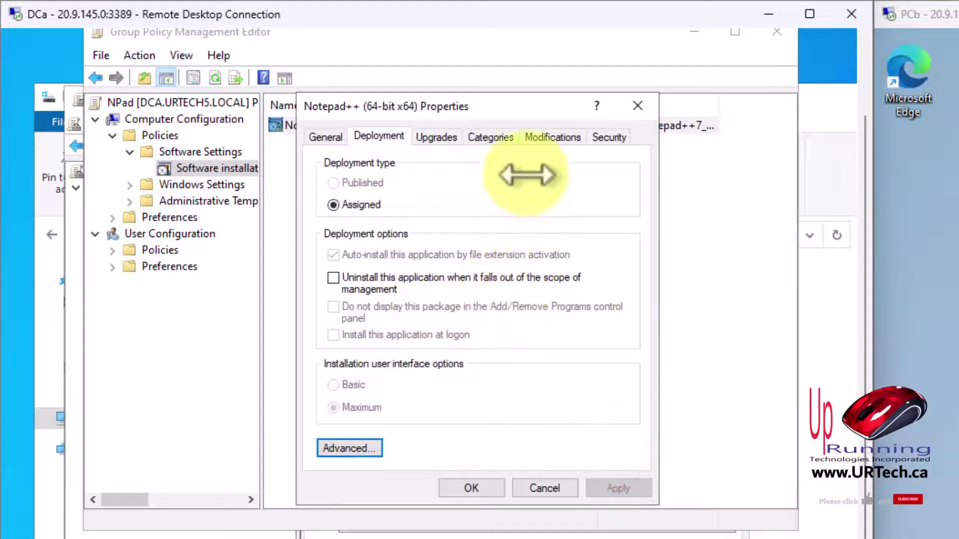
{"action": "left_click", "coordinate": [434, 136]}
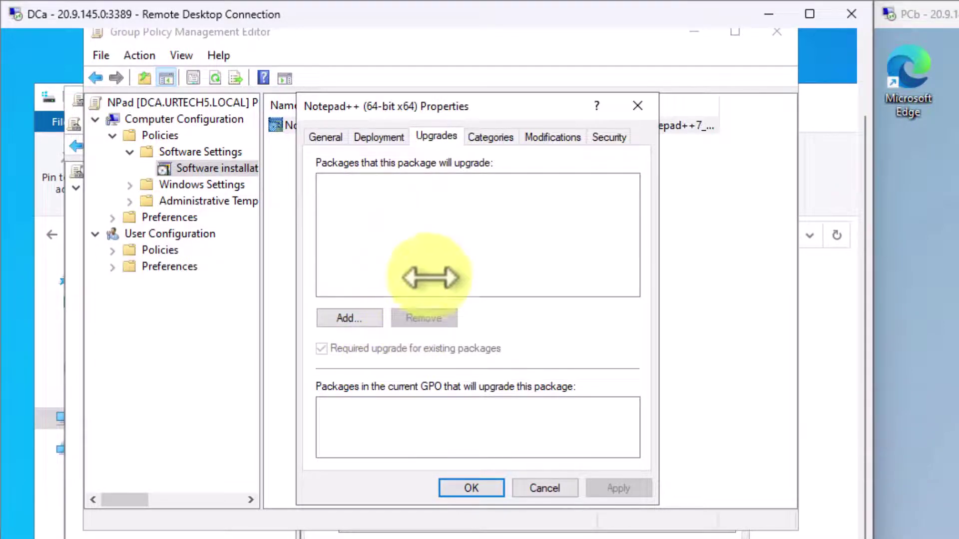
Step: Review the package's Categories and Modifications tabs, then cancel the Properties dialog
{"action": "left_click", "coordinate": [484, 136]}
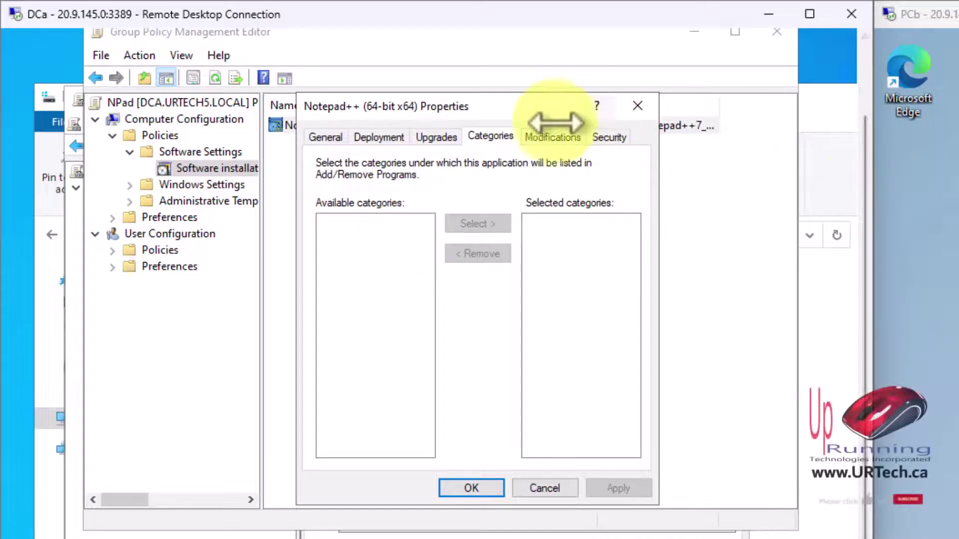
{"action": "left_click", "coordinate": [548, 135]}
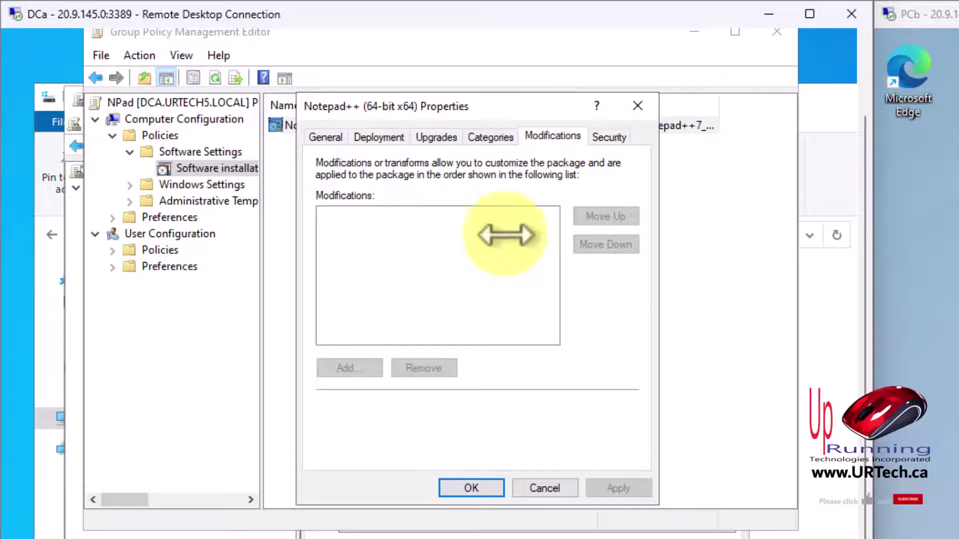
{"action": "left_click", "coordinate": [552, 488]}
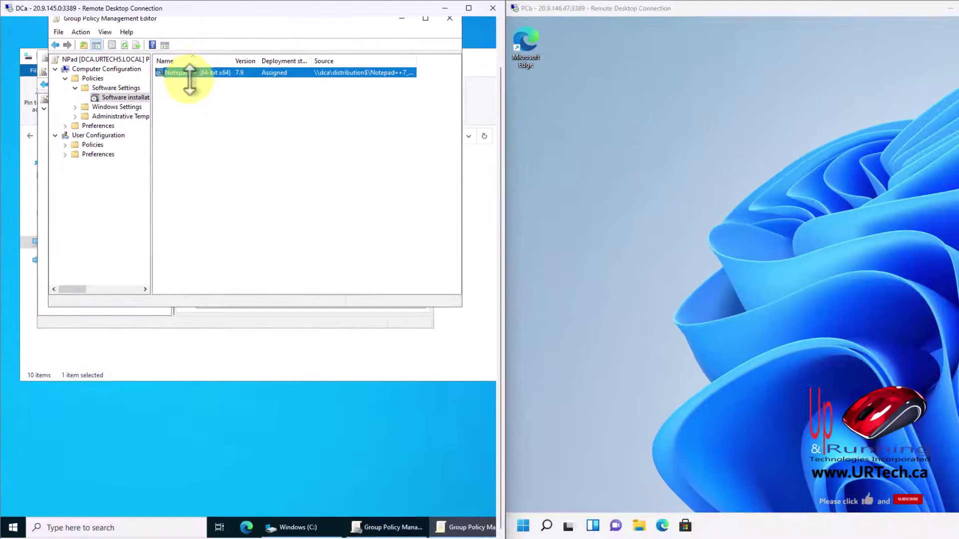
Step: Close the policy editor and open Active Directory Users and Computers to see PCb under Office1-Computers
{"action": "key", "text": "alt+F4"}
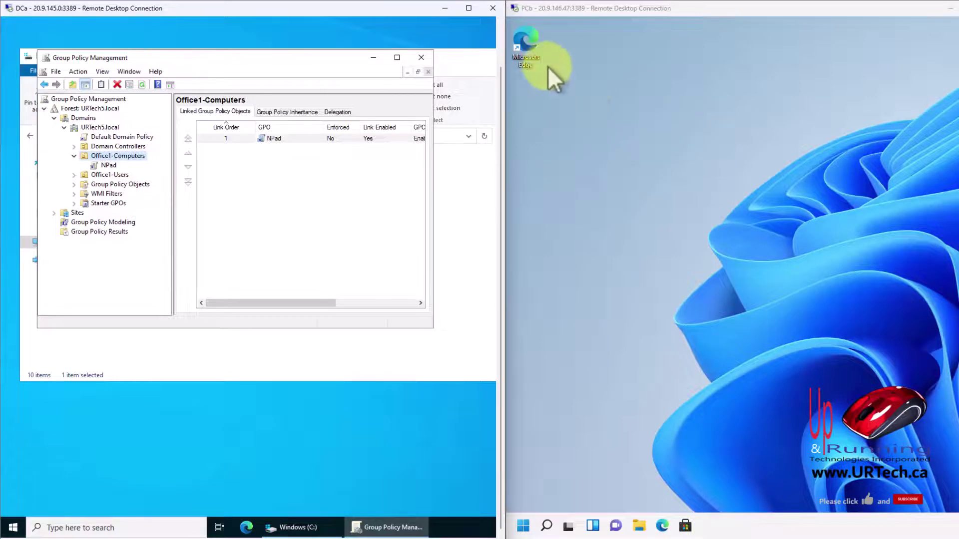
{"action": "left_click", "coordinate": [13, 527]}
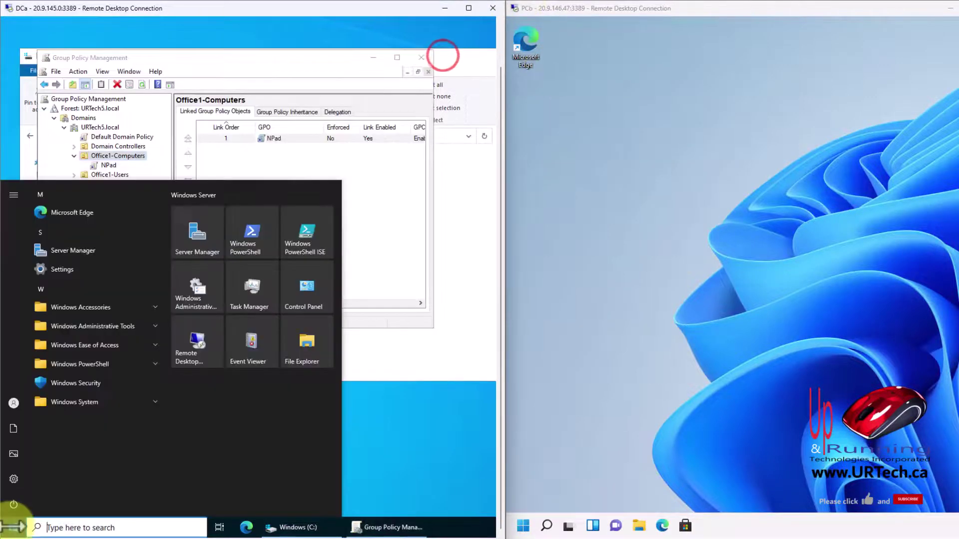
{"action": "type", "text": "active"}
{"action": "key", "text": "Return"}
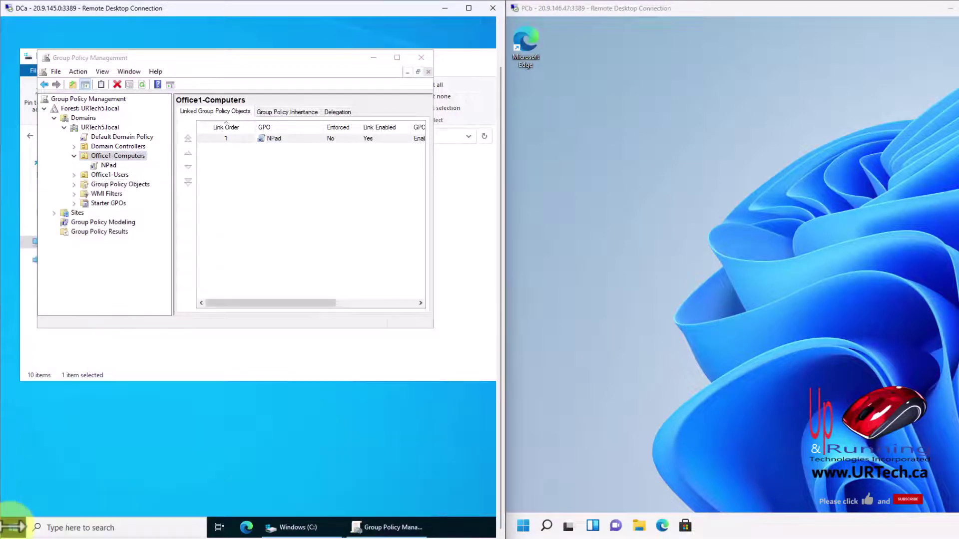
{"action": "left_click", "coordinate": [521, 527]}
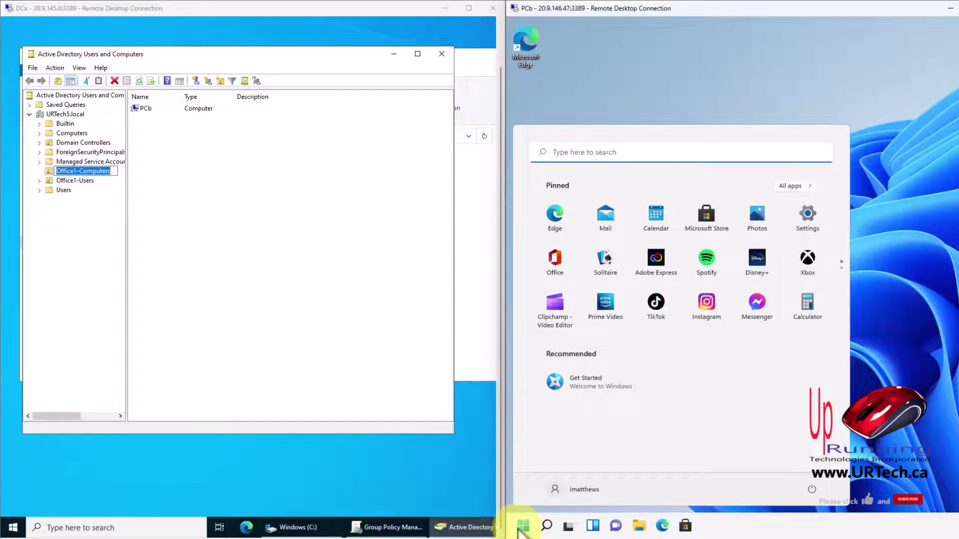
{"action": "left_click", "coordinate": [905, 428]}
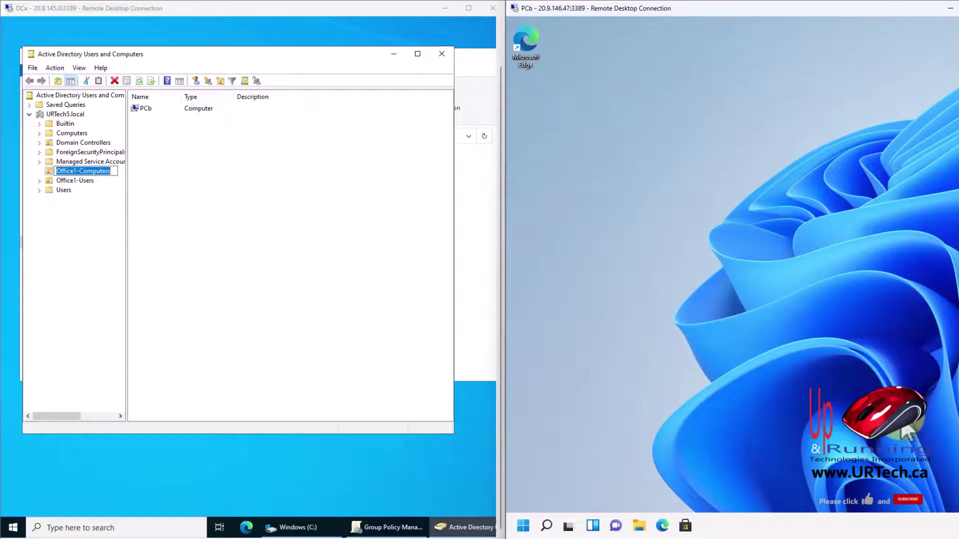
{"action": "left_click", "coordinate": [315, 174]}
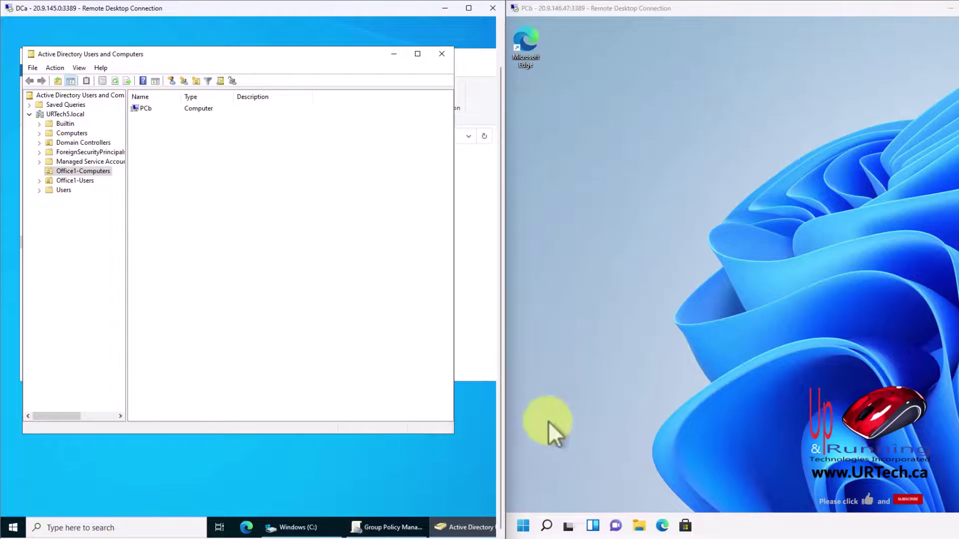
Step: Restart PCb from its Start button menu to apply the policy
{"action": "right_click", "coordinate": [523, 527]}
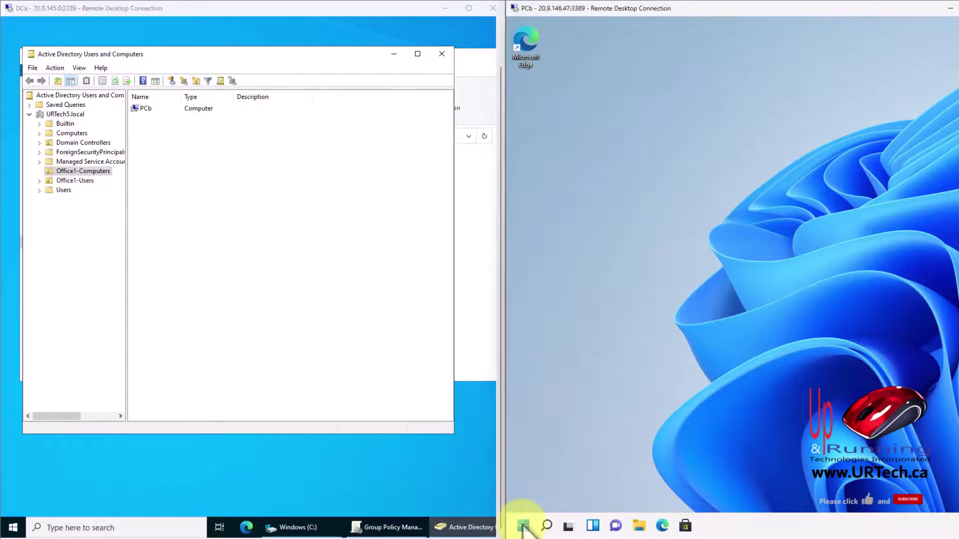
{"action": "mouse_move", "coordinate": [584, 484]}
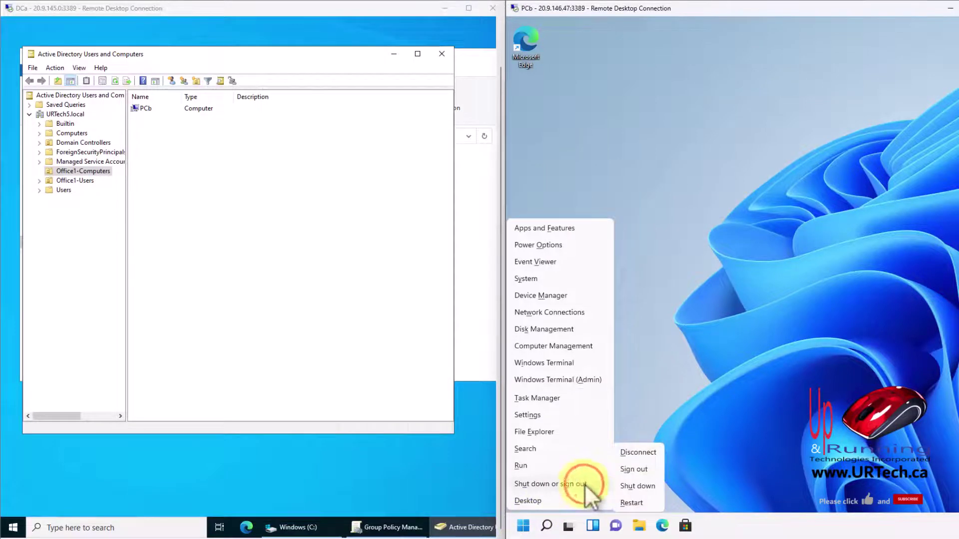
{"action": "left_click", "coordinate": [639, 503]}
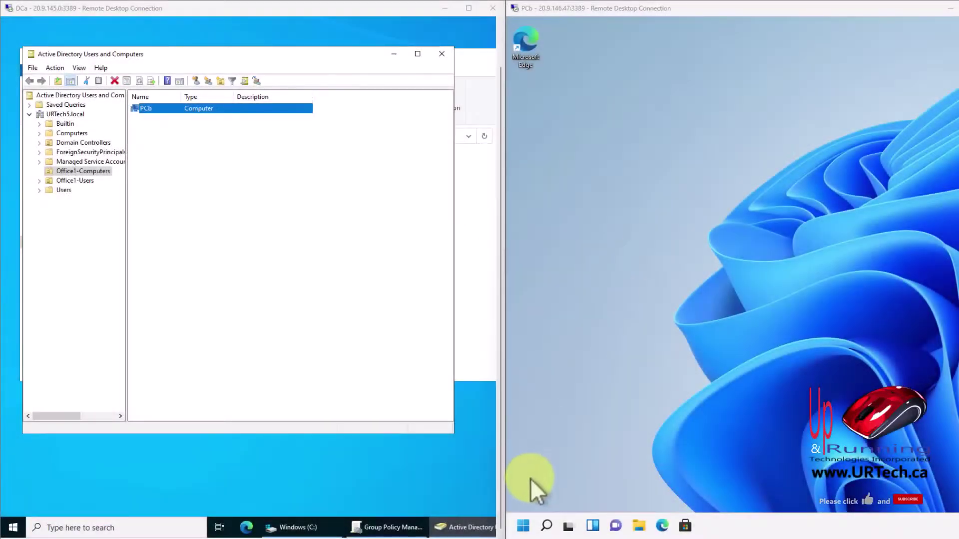
Step: Launch Notepad++ from PCb's All apps list, type test text, and close it
{"action": "left_click", "coordinate": [523, 525]}
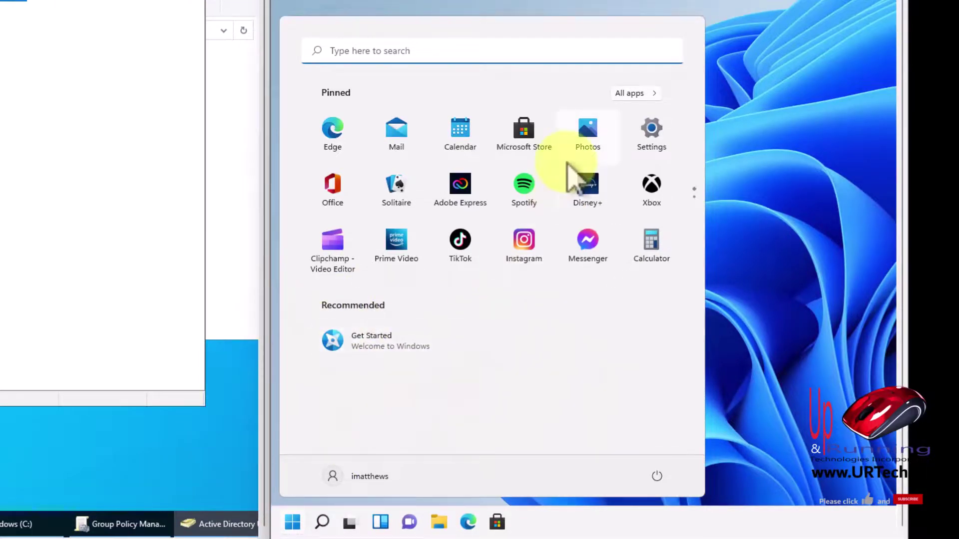
{"action": "left_click", "coordinate": [634, 93]}
{"action": "left_click_drag", "start_coordinate": [701, 141], "coordinate": [686, 269]}
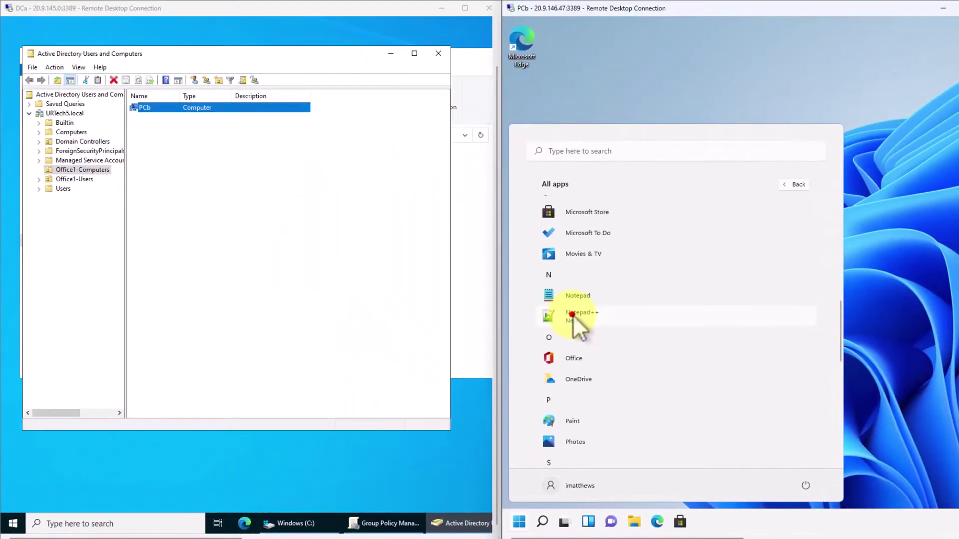
{"action": "left_click", "coordinate": [361, 261]}
{"action": "type", "text": "sadfsadfsdfsadfsadf"}
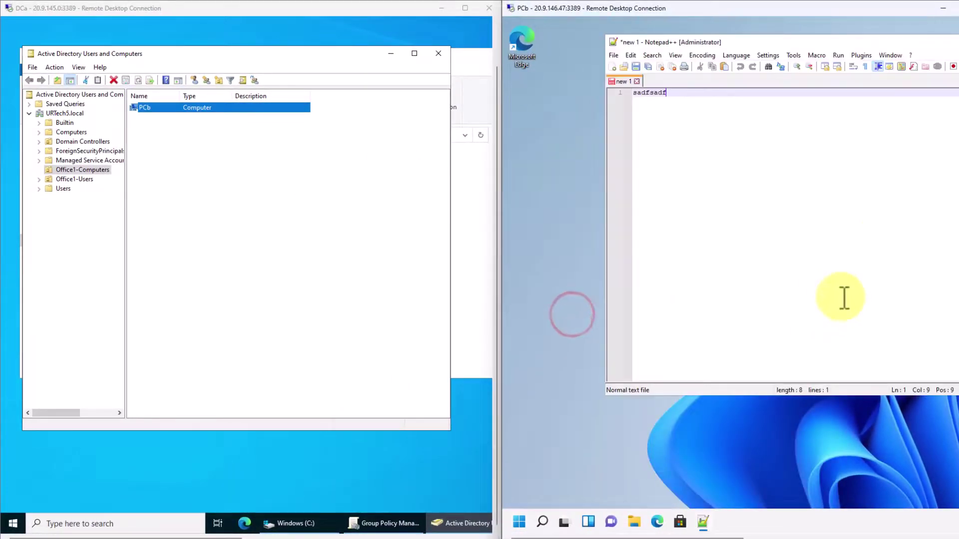
{"action": "double_click", "coordinate": [796, 38]}
{"action": "left_click", "coordinate": [910, 95]}
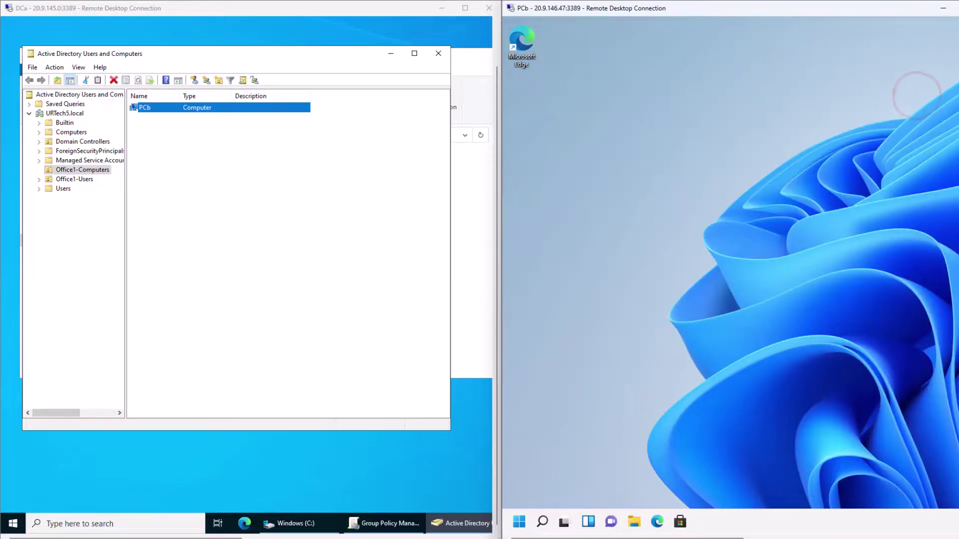